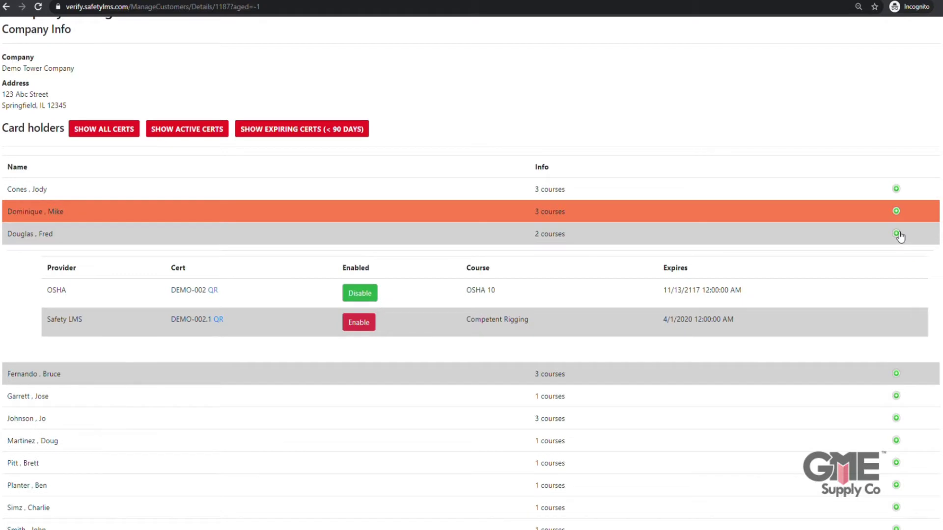
- Collapse the third card holder's certificate details and filter the list to active certificates
left_click(899, 235)
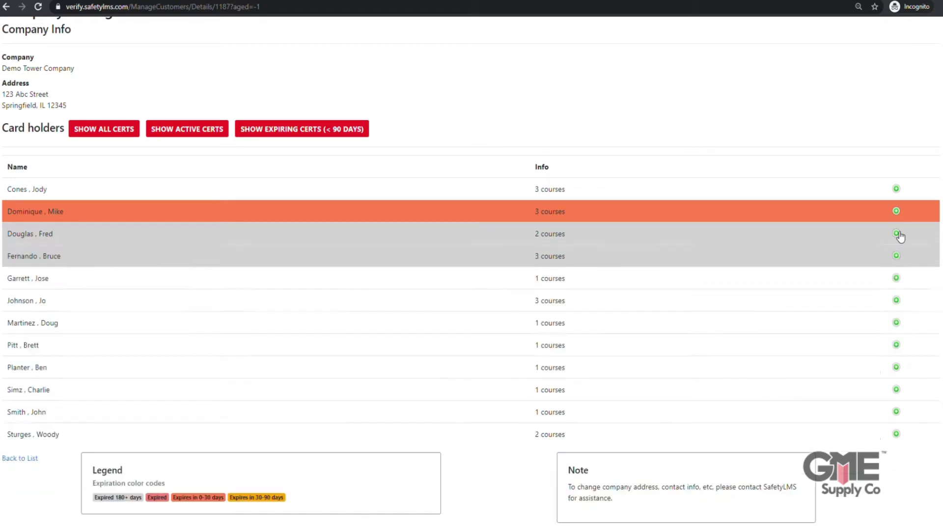
left_click(168, 130)
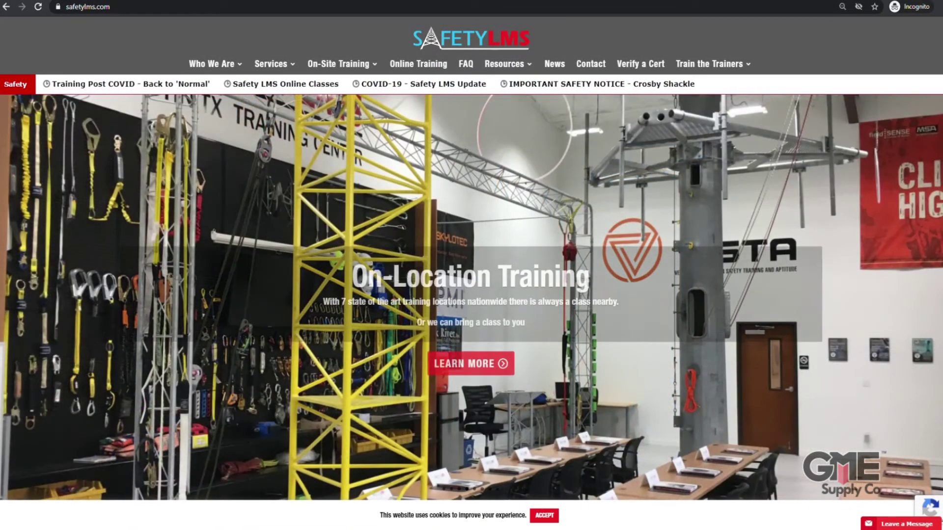
- Go to the Company Management Portal from the Train the Trainers menu
mouse_move(712, 65)
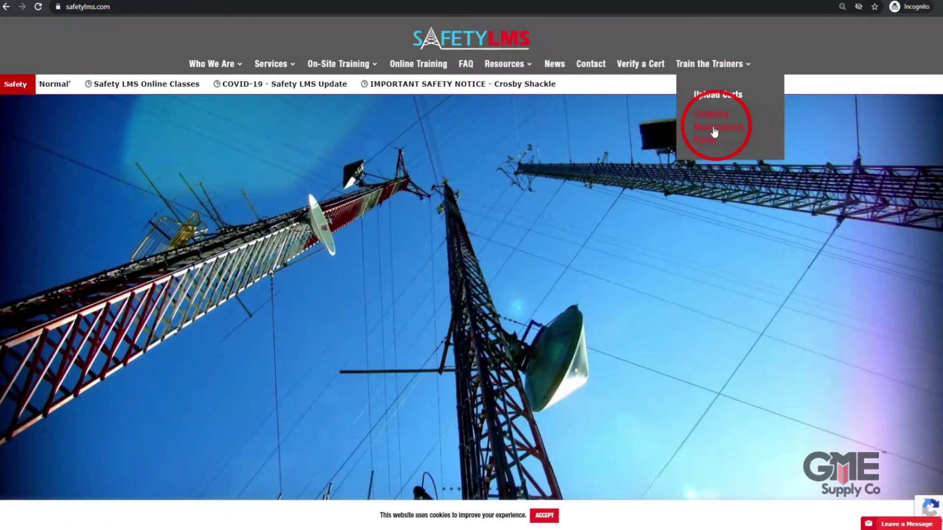
left_click(715, 131)
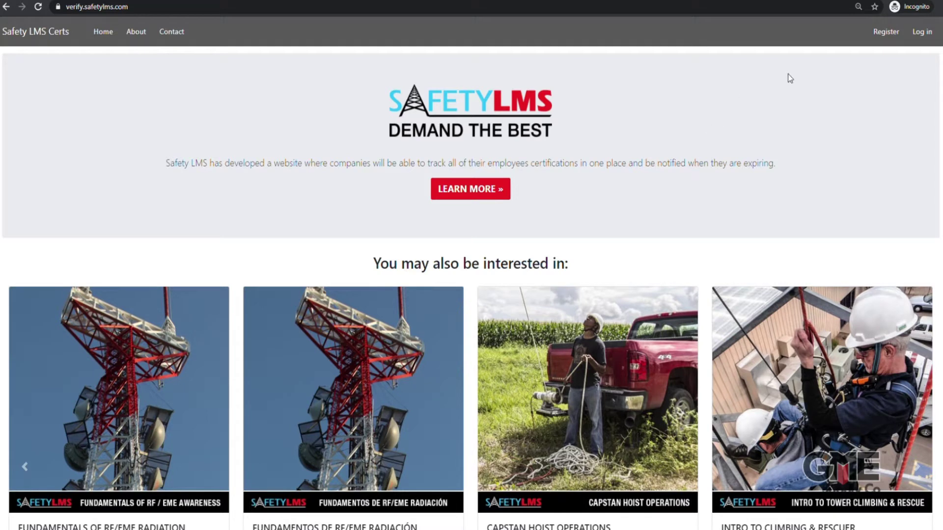
- Register a new account with the company e-mail address and a confirmed password
left_click(886, 32)
left_click(89, 134)
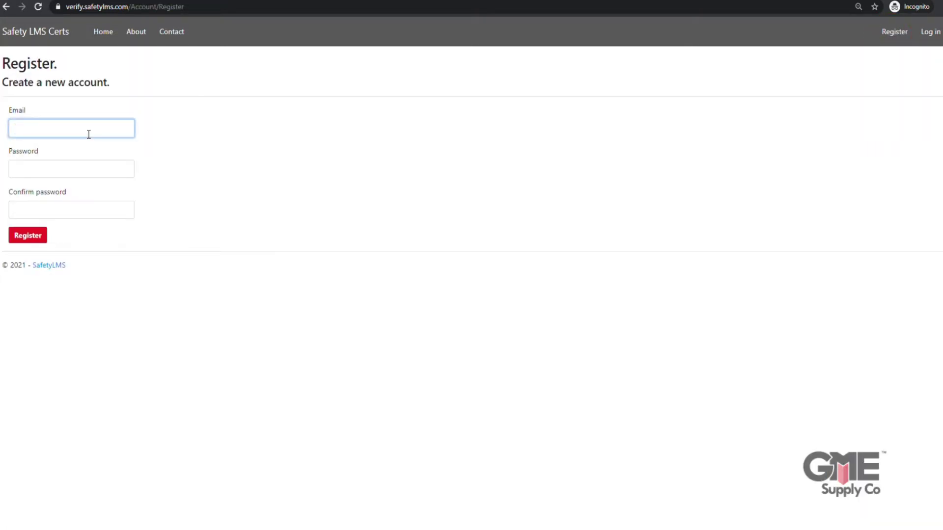
key("Tab")
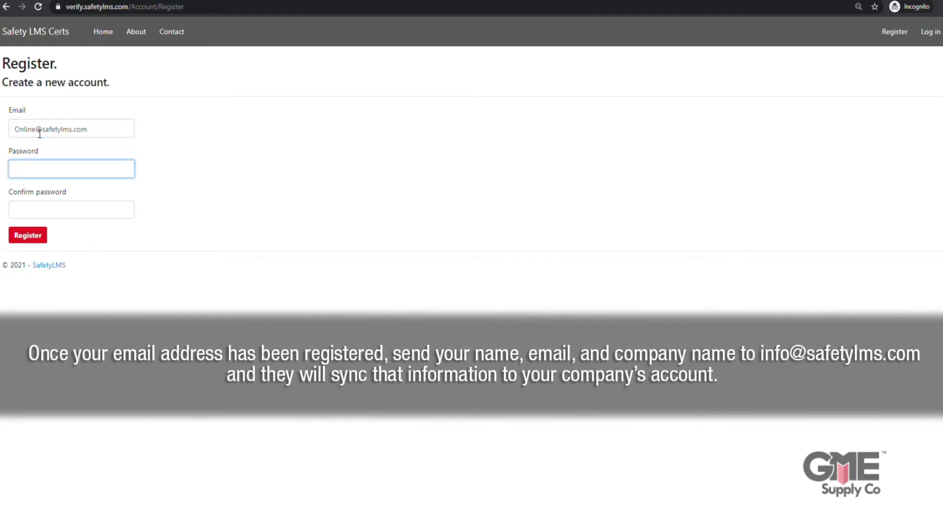
type("•••••••••••")
key("Tab")
type("•••••")
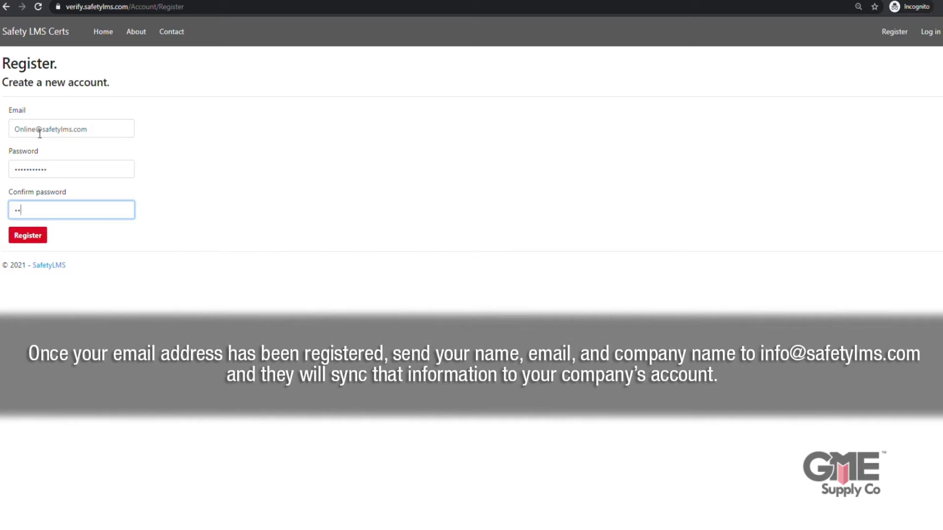
type("••••••")
left_click(33, 239)
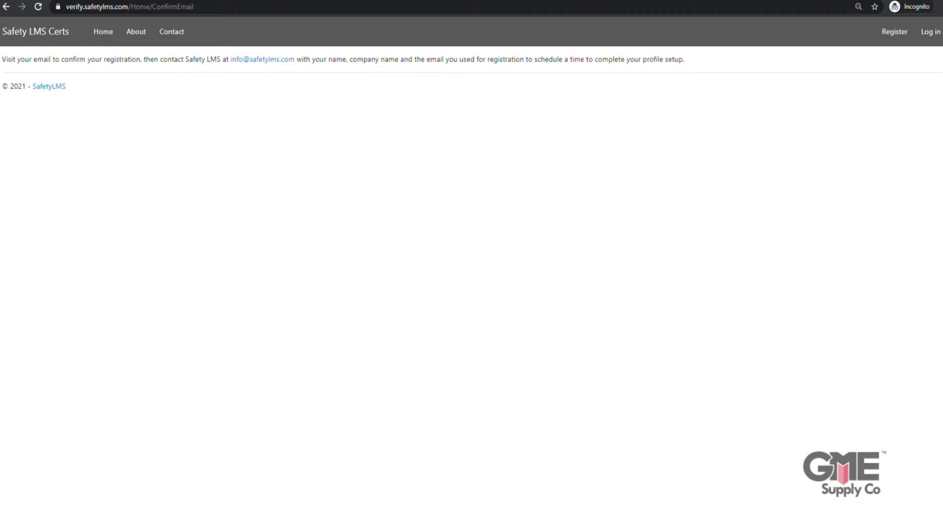
- Log in with the new account and go to Manage My Companies, showing Demo Tower Company
left_click(931, 32)
left_click(35, 125)
key("Tab")
type("*********")
left_click(22, 217)
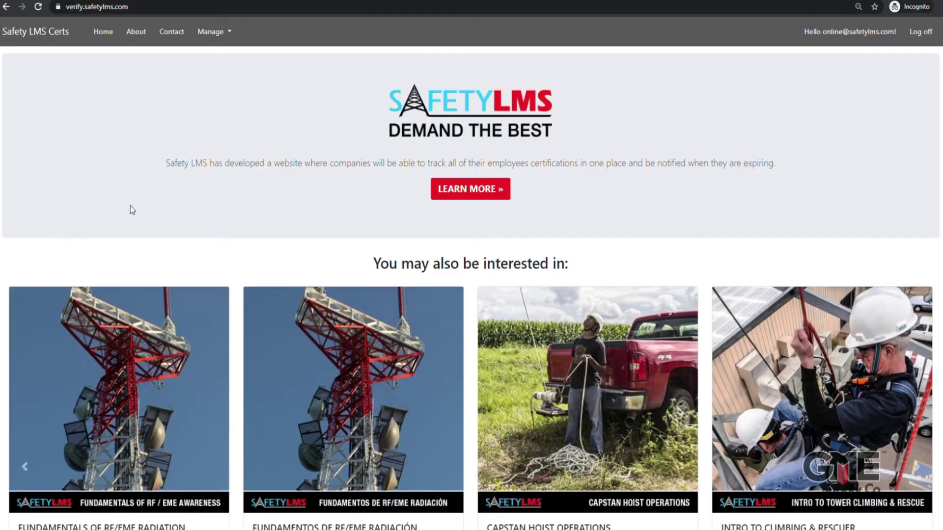
left_click(222, 33)
left_click(227, 77)
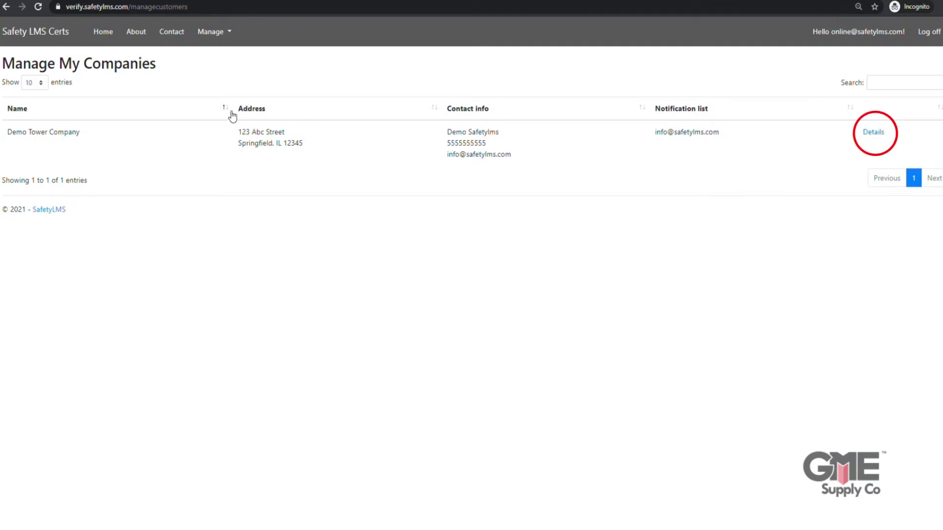
- Open Demo Tower Company's details, show all certs, check the third holder, then show active certs
left_click(877, 133)
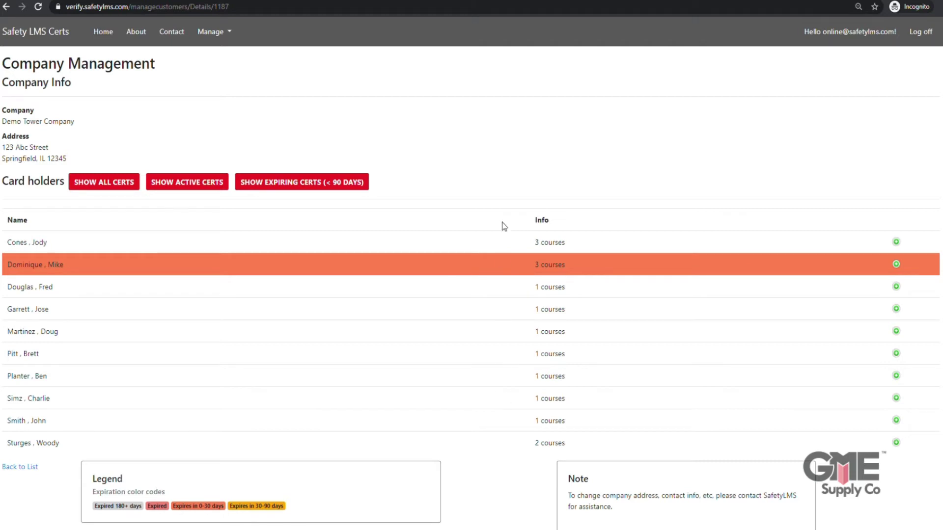
left_click(124, 184)
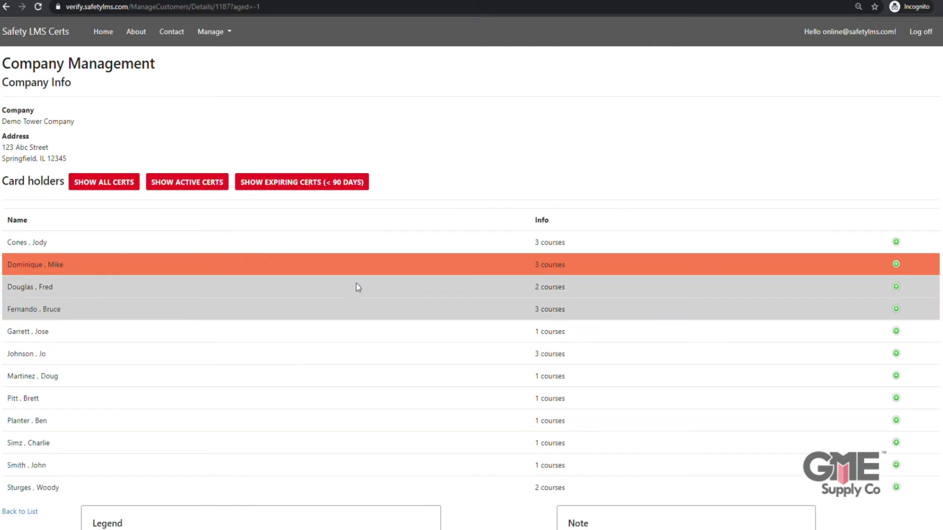
scroll(613, 149, "down", 1)
left_click(897, 233)
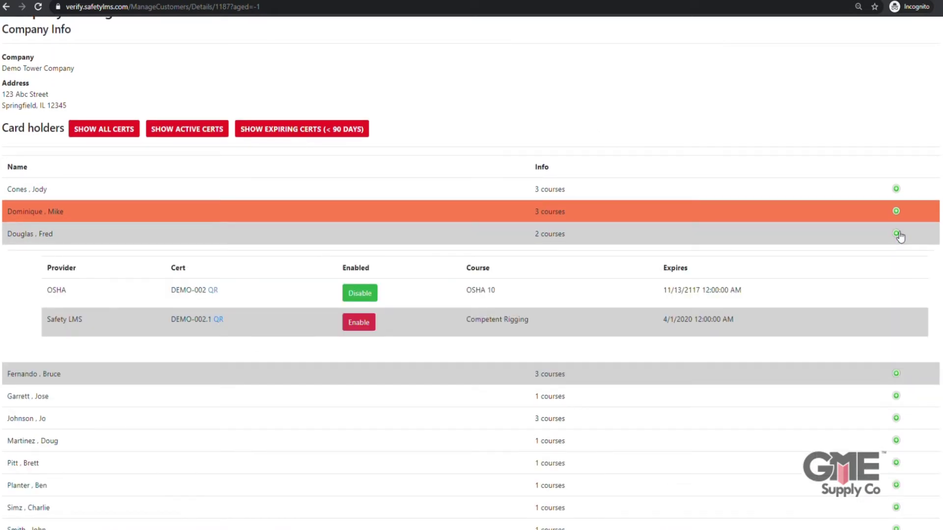
left_click(898, 234)
left_click(170, 130)
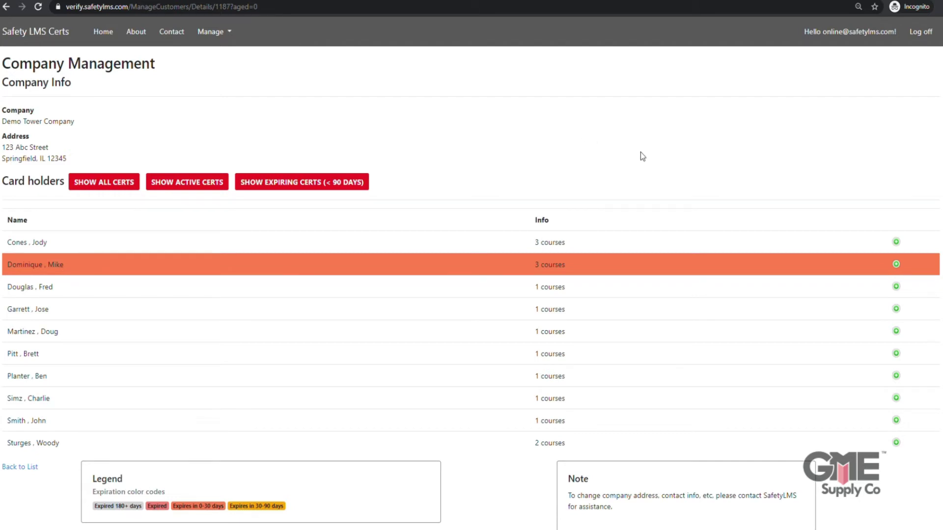
- Filter to certificates expiring within 90 days and review the single remaining holder's three courses
left_click(897, 243)
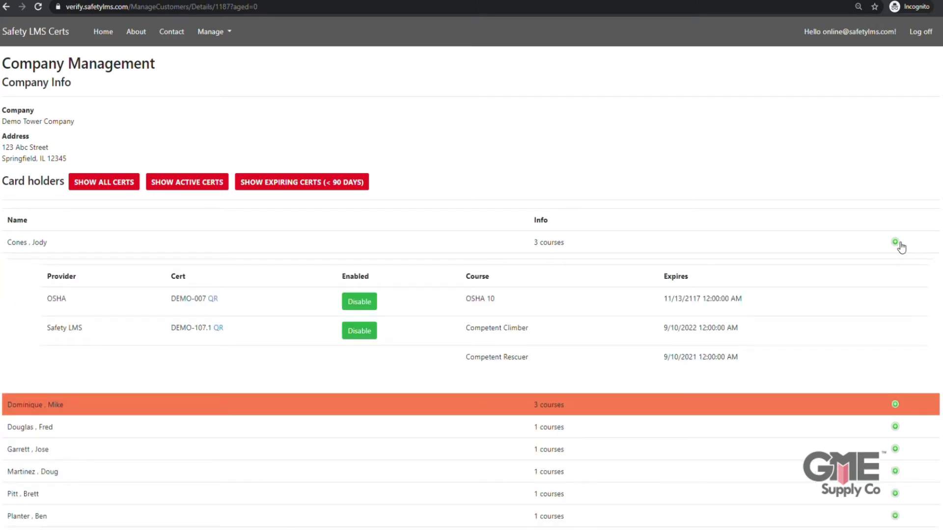
left_click(901, 247)
left_click(339, 191)
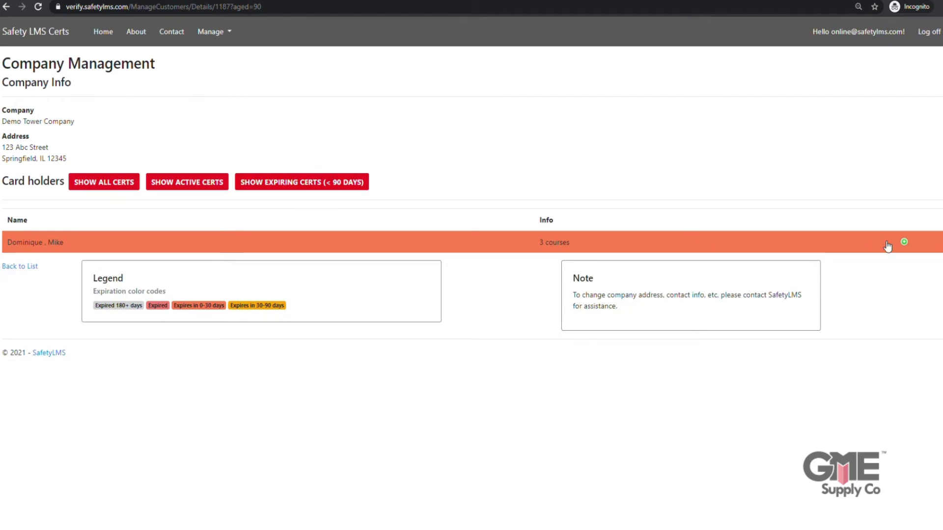
left_click(907, 243)
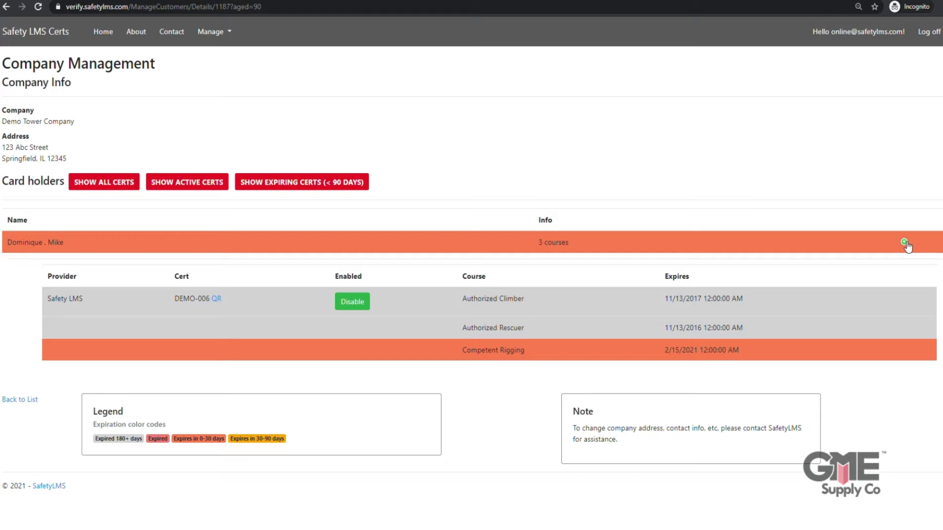
left_click(905, 244)
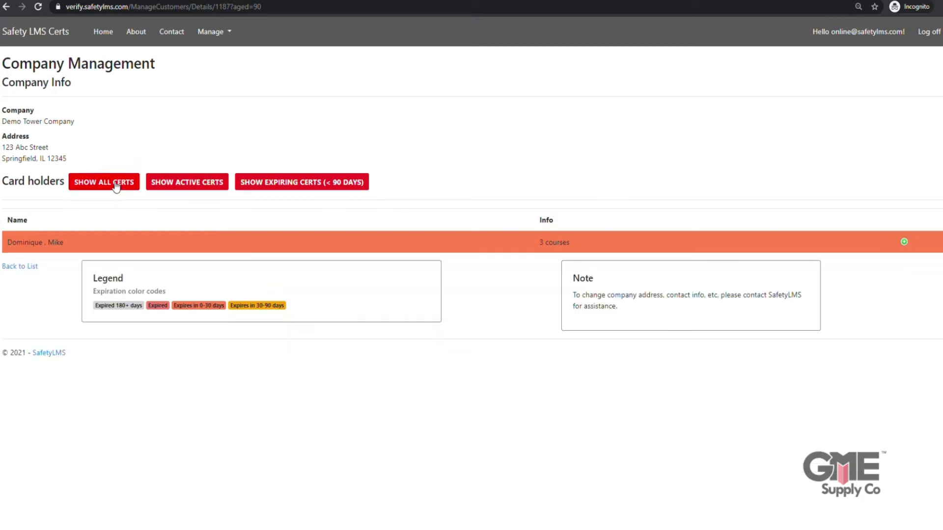
- Show all certificates and check the second holder's Authorized Climber and Competent Rigging expiry dates
left_click(117, 185)
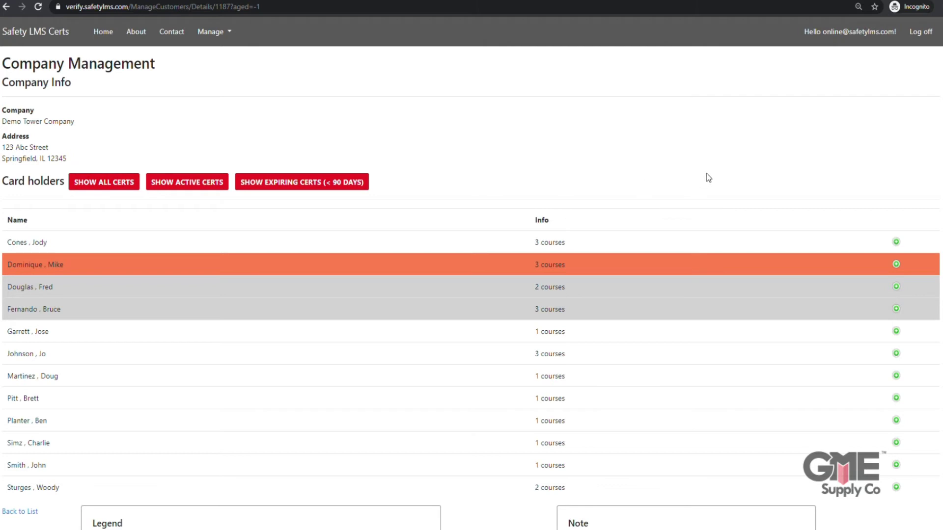
left_click(897, 265)
scroll(708, 181, "down", 2)
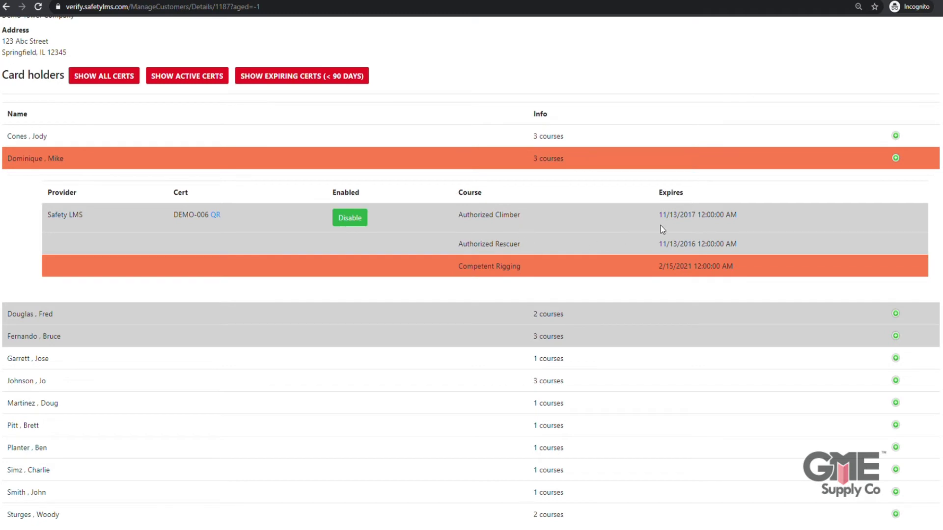
left_click_drag(693, 216, 661, 218)
left_click(767, 214)
left_click_drag(695, 269, 659, 270)
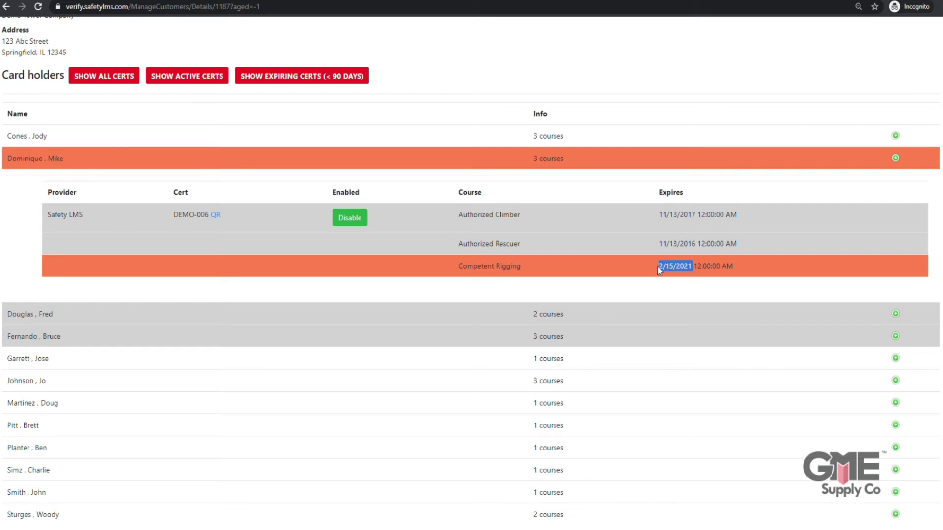
left_click(771, 267)
left_click(896, 159)
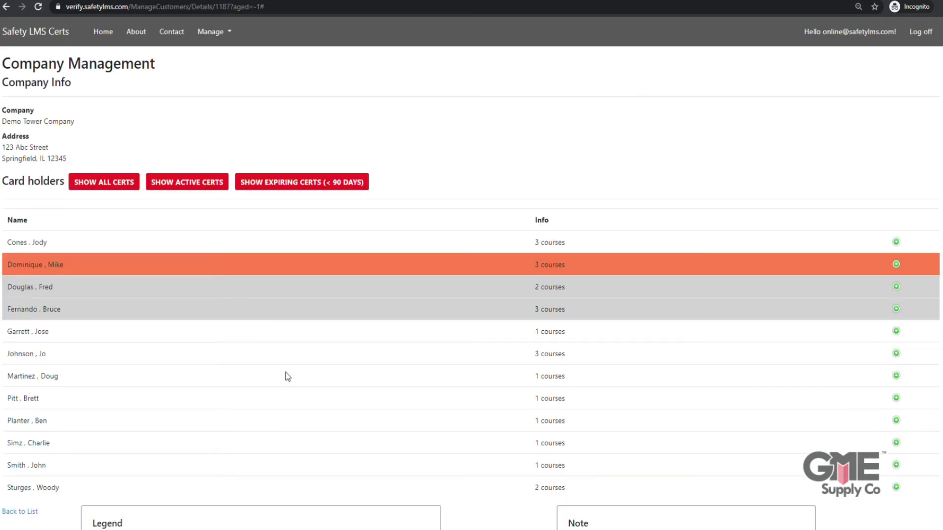
- Expand the three-course card holder's certification details and copy their certificate number
left_click(900, 356)
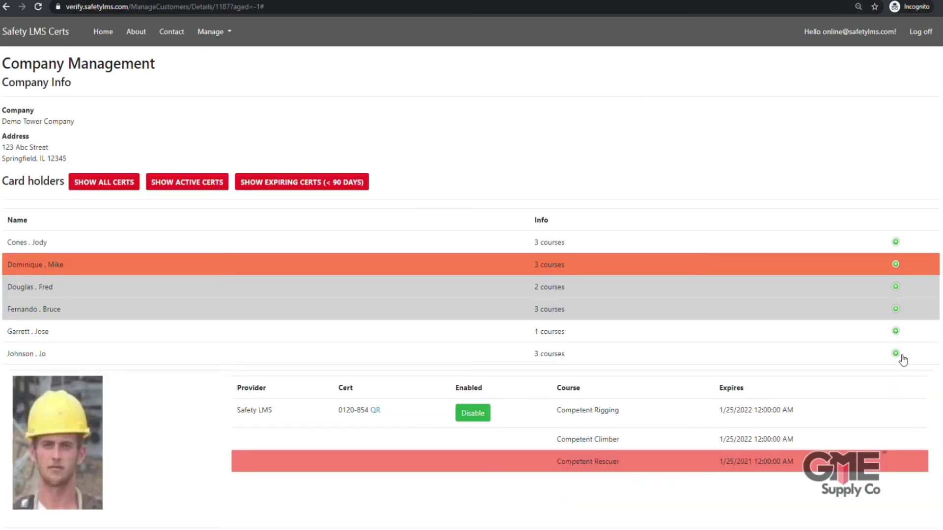
scroll(876, 356, "down", 2)
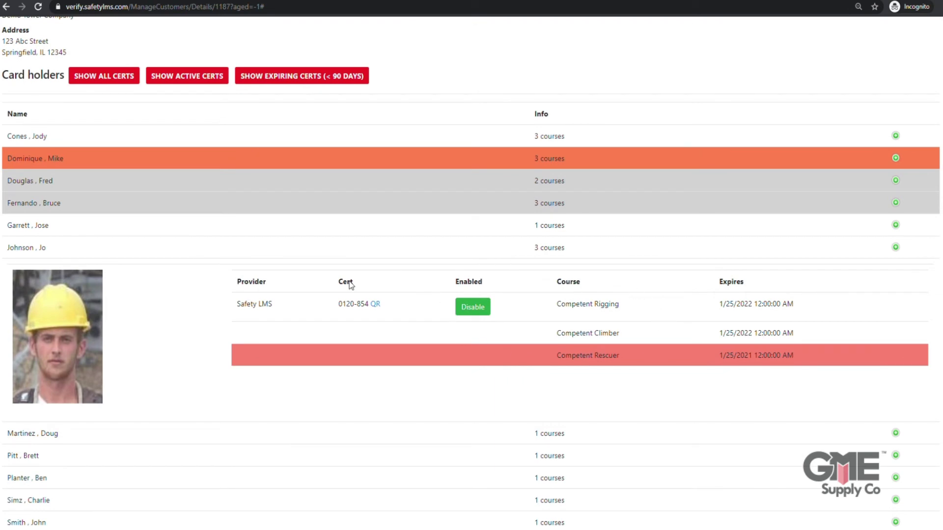
left_click_drag(370, 307, 343, 312)
key("ctrl+c")
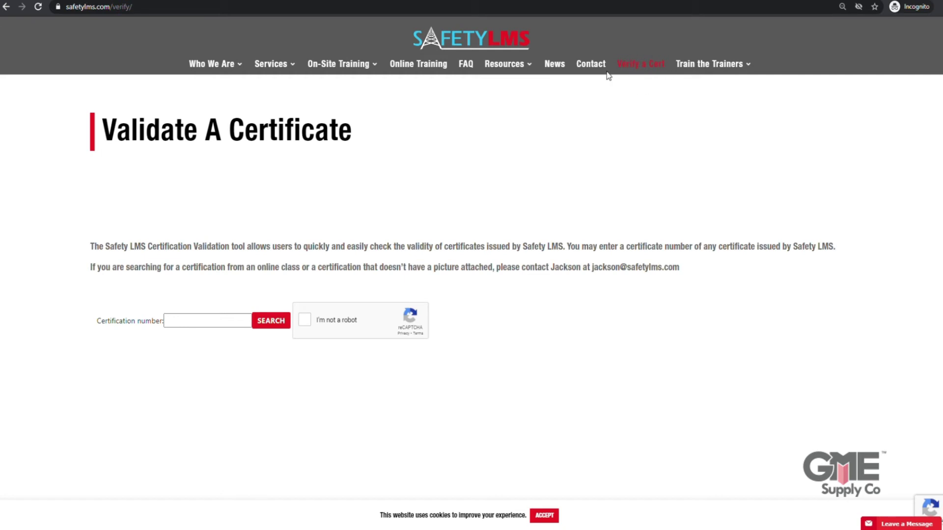
- Search the pasted certificate number on the validation page, passing reCAPTCHA, and review its three courses
left_click(233, 329)
key("ctrl+v")
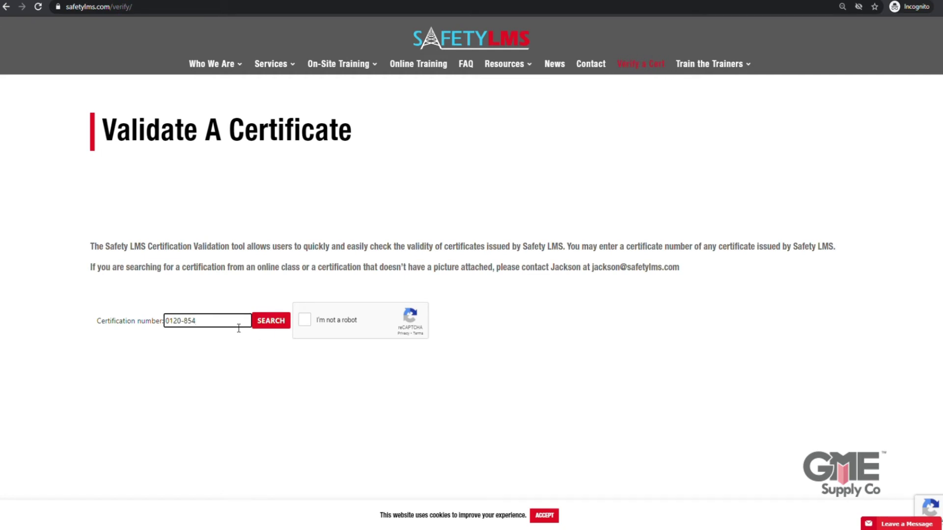
left_click(304, 321)
scroll(295, 295, "down", 4)
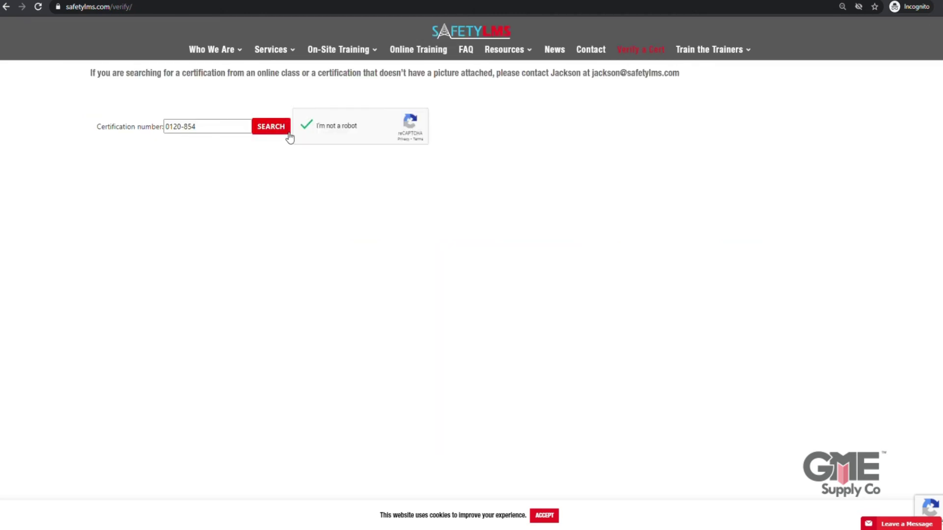
left_click(277, 129)
scroll(328, 246, "down", 3)
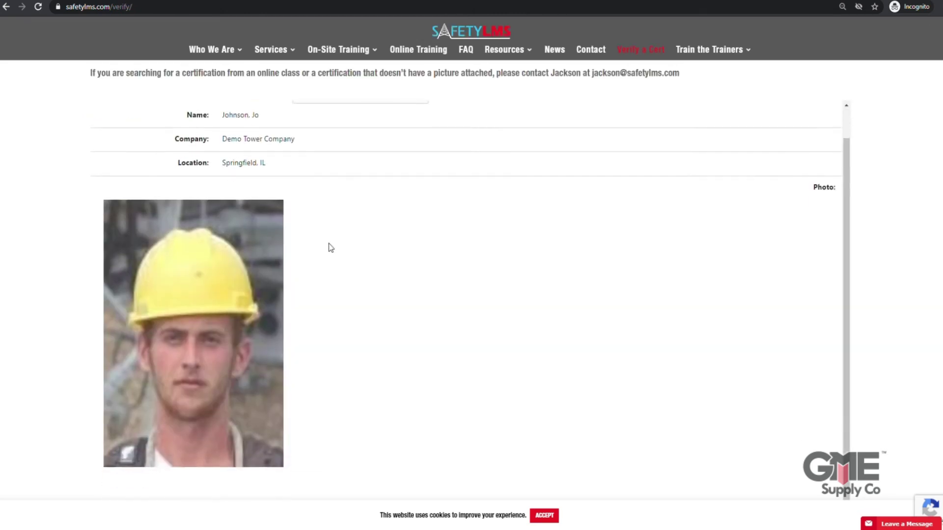
scroll(428, 235, "down", 5)
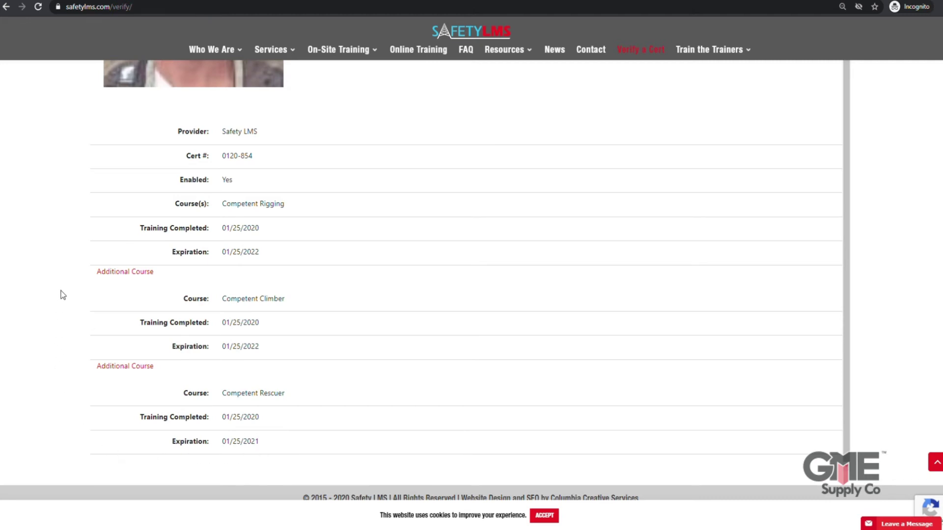
scroll(75, 279, "up", 8)
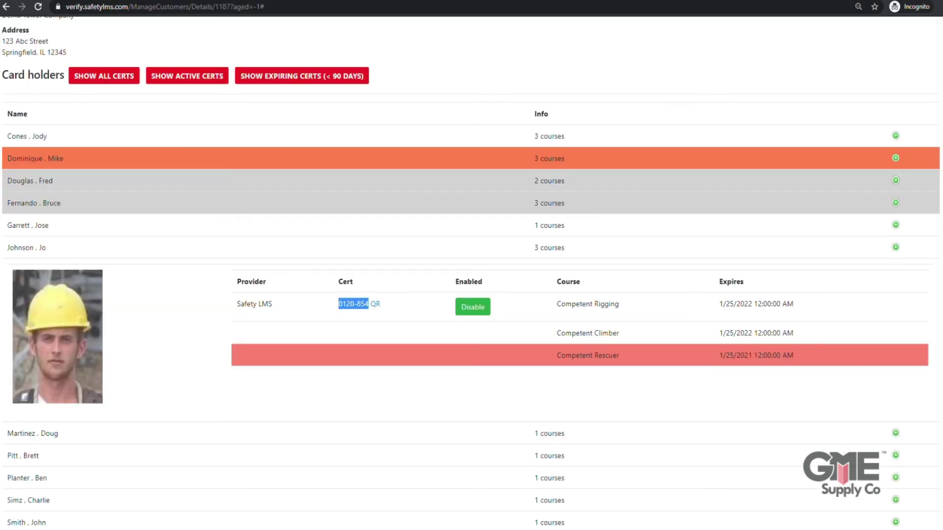
- Reopen the card holder's details, disable their certification, and return to the validation page
left_click(153, 328)
left_click(902, 253)
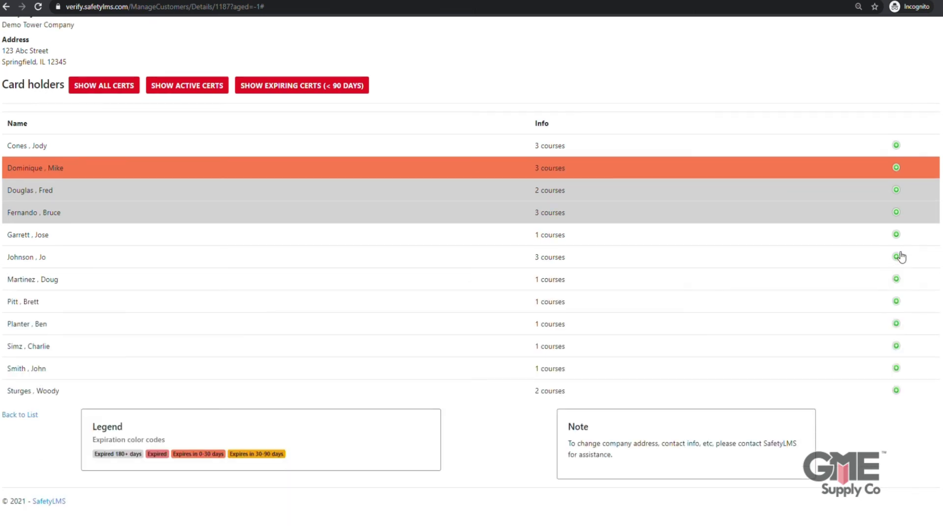
left_click(898, 252)
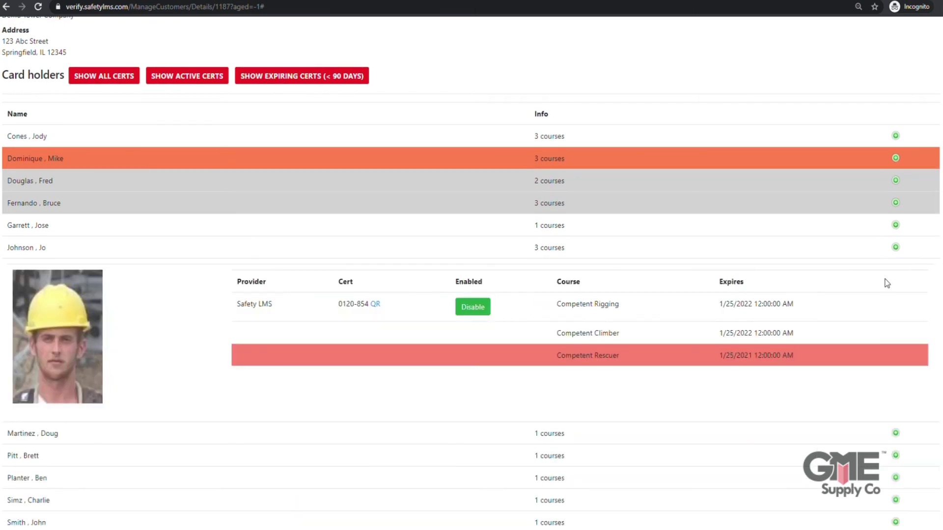
left_click(473, 312)
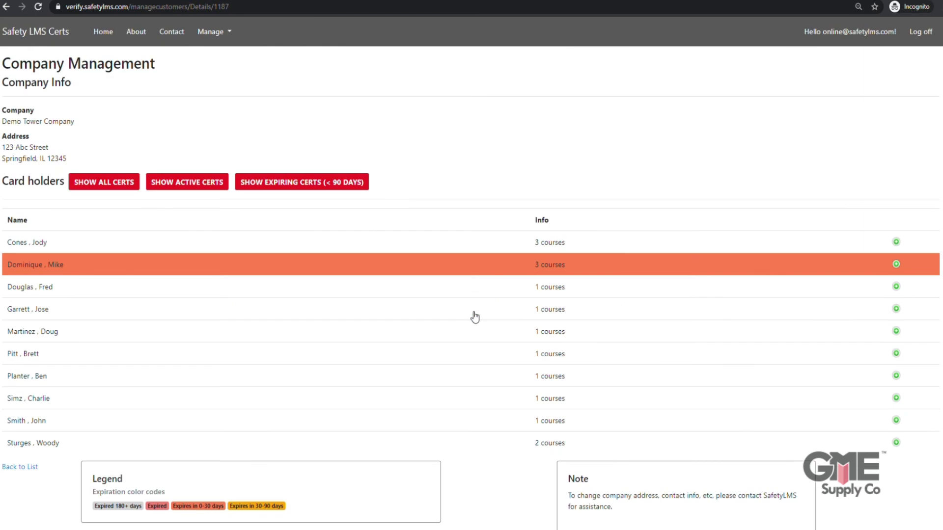
left_click(105, 192)
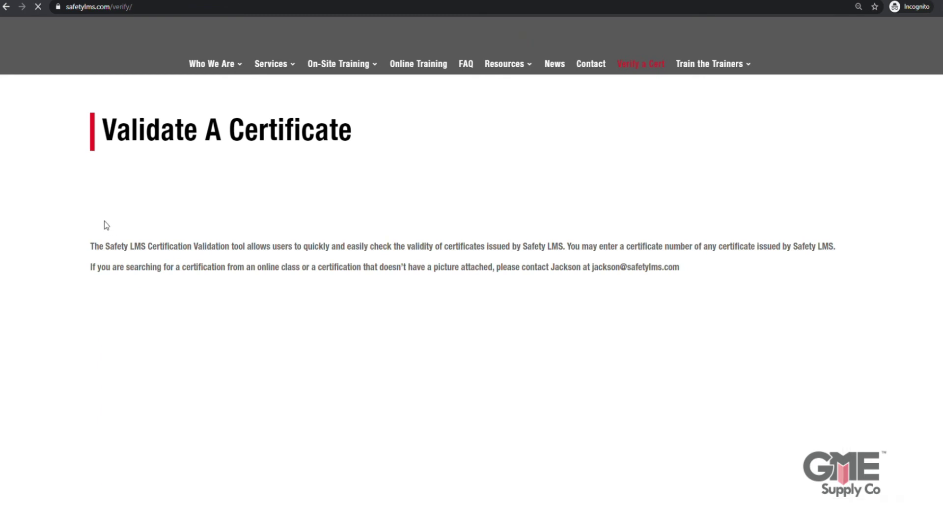
- Search the pasted certificate number again and highlight the certification-disabled message
scroll(210, 294, "down", 3)
left_click(201, 228)
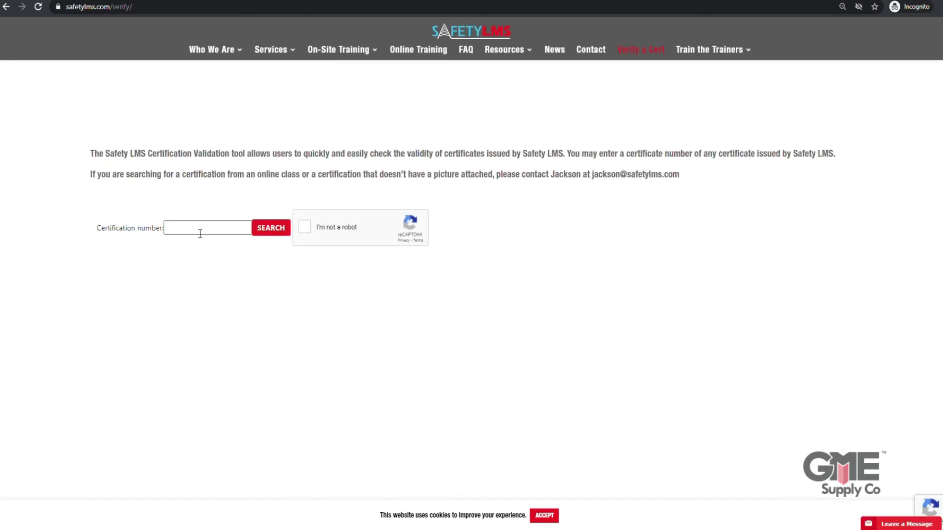
key("ctrl+v")
left_click(275, 233)
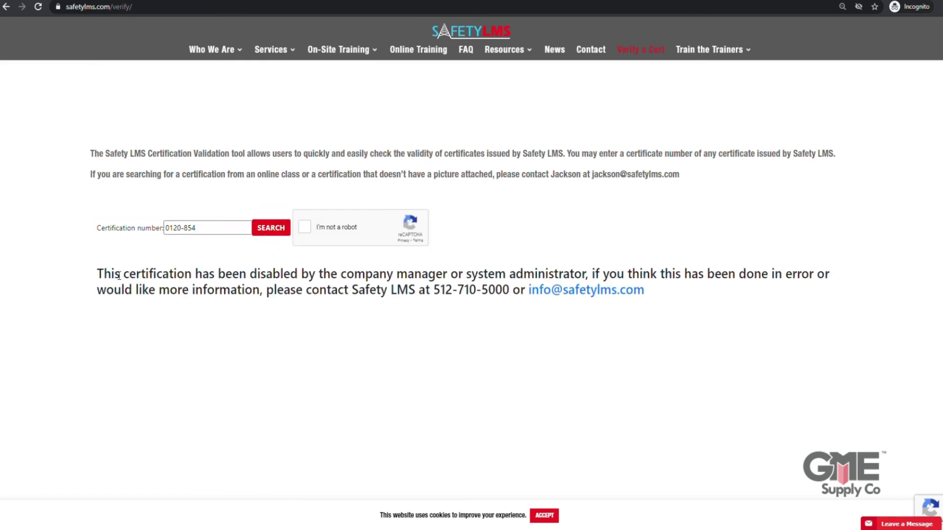
left_click_drag(97, 276, 671, 292)
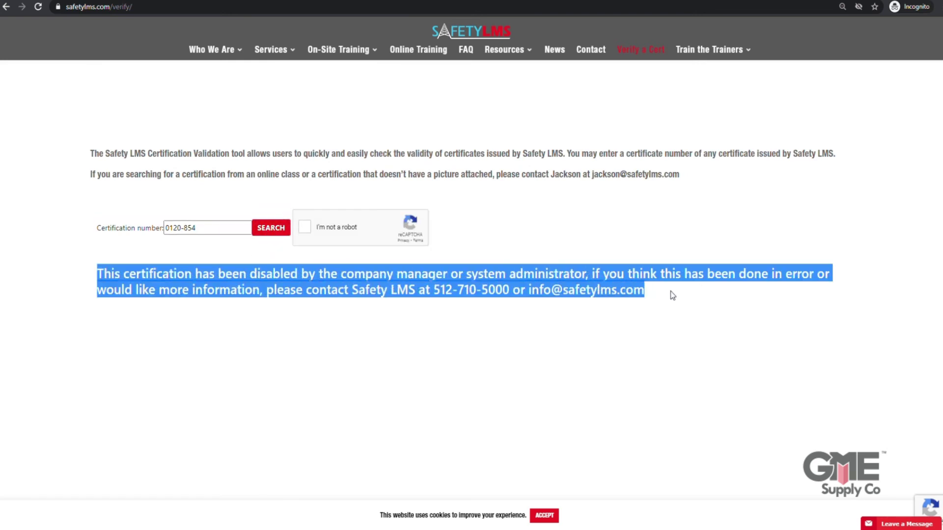
left_click(716, 302)
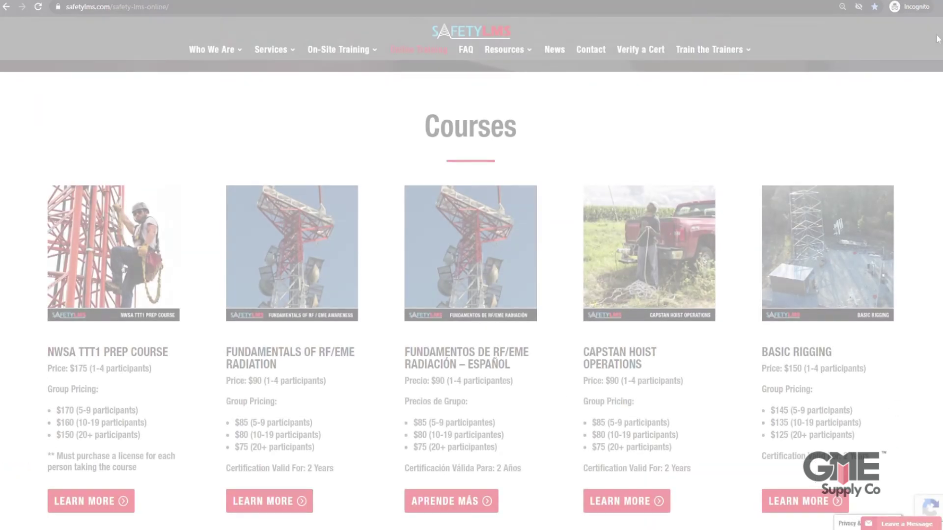
- Scroll down the Online Training course cards, such as Skid Steer Operator and Electrical Safety, with prices
scroll(938, 39, "down", 5)
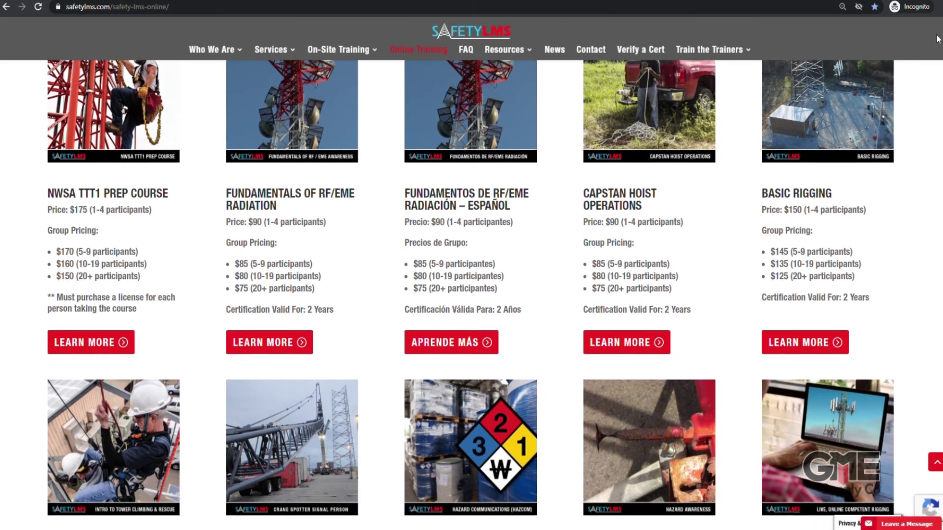
scroll(937, 39, "down", 5)
scroll(938, 39, "down", 7)
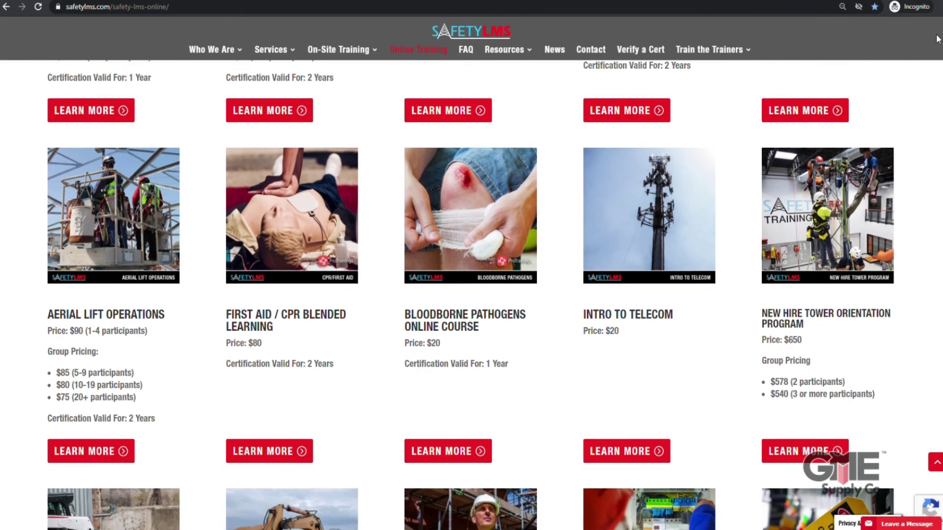
scroll(938, 40, "down", 6)
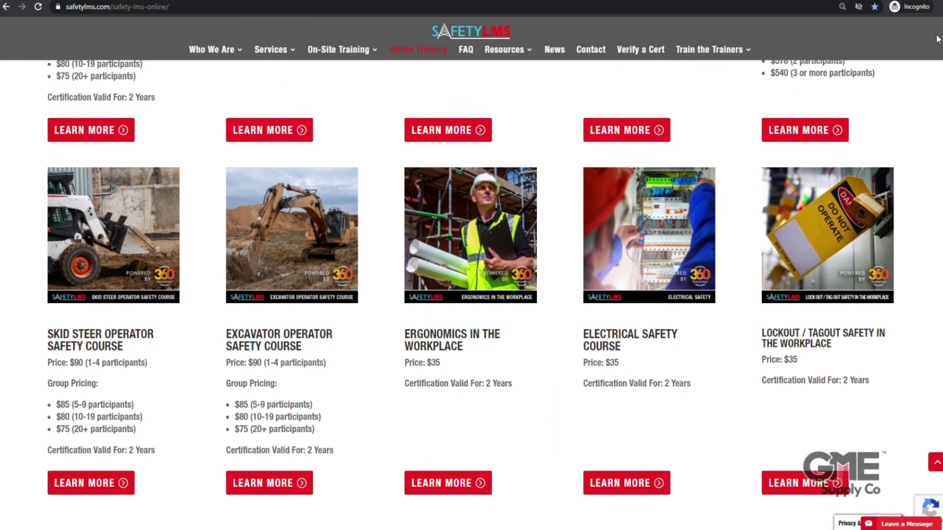
scroll(937, 39, "down", 7)
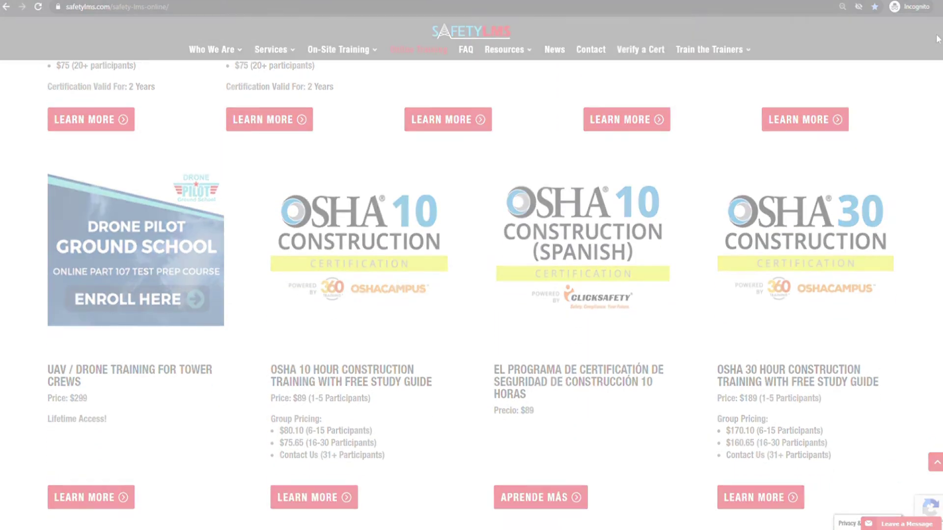